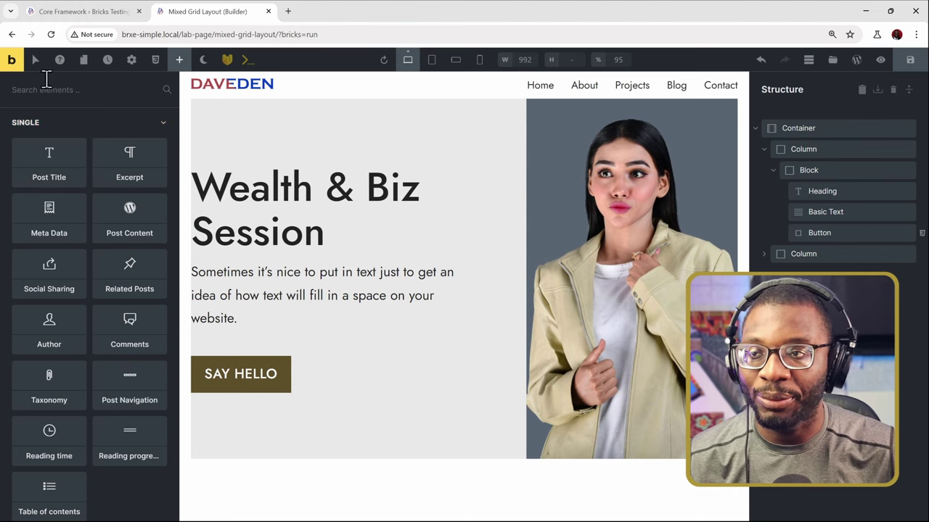
- Assign the existing dd-mixed-grid class to the Container in the Mixed Grid Layout builder
left_click(10, 70)
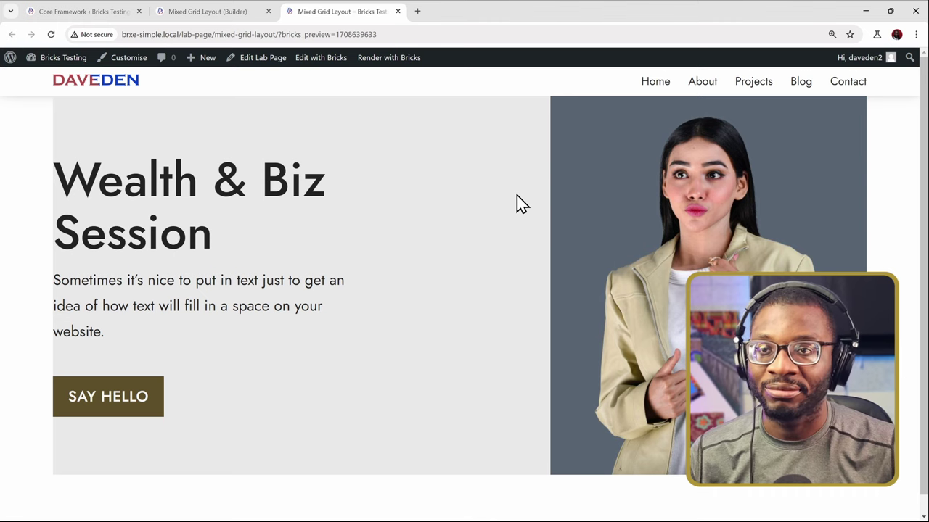
left_click(228, 15)
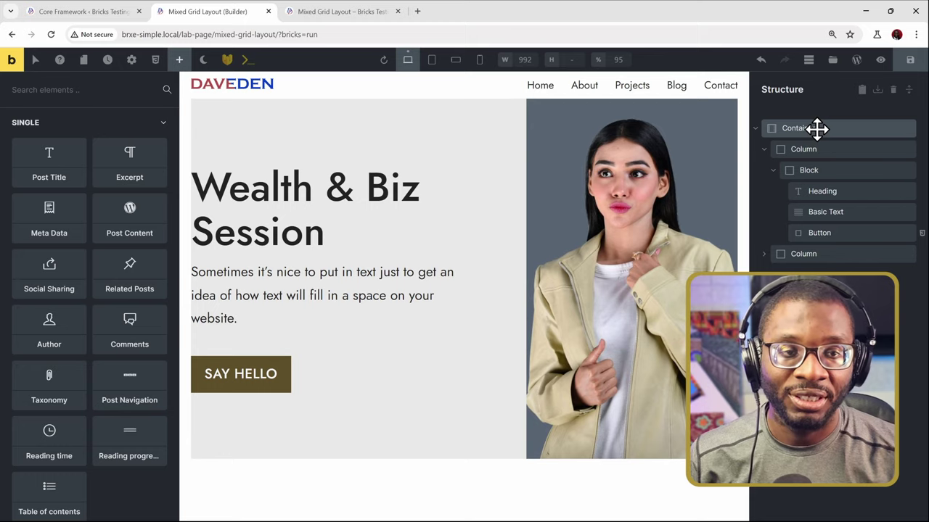
left_click(817, 129)
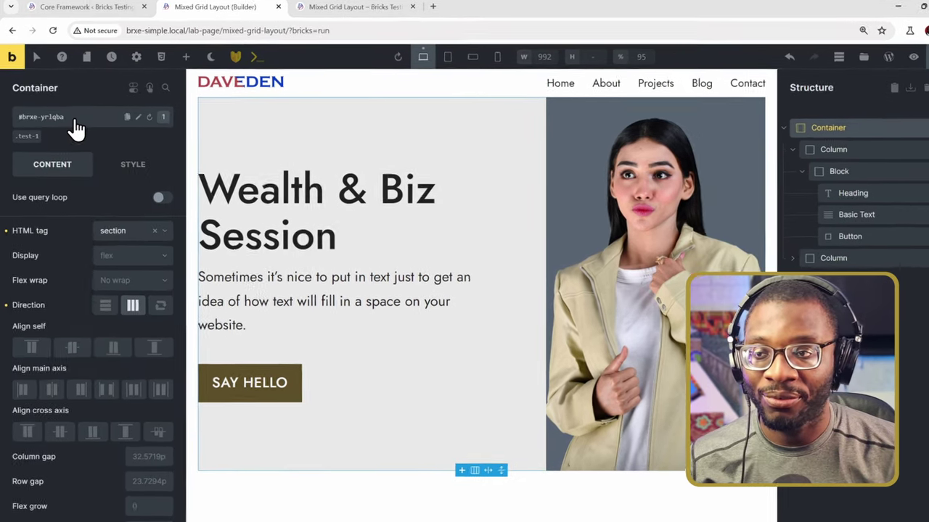
left_click(76, 129)
type("dd")
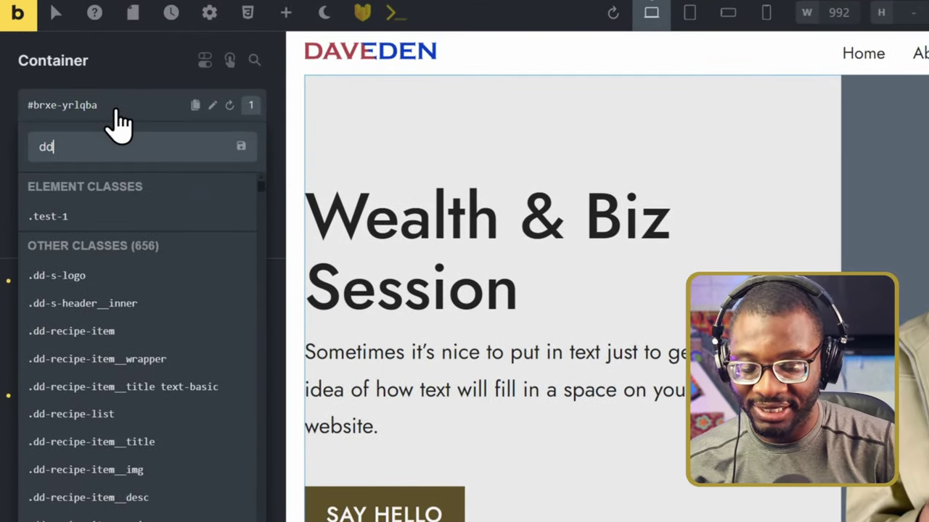
type("-mixed-grid")
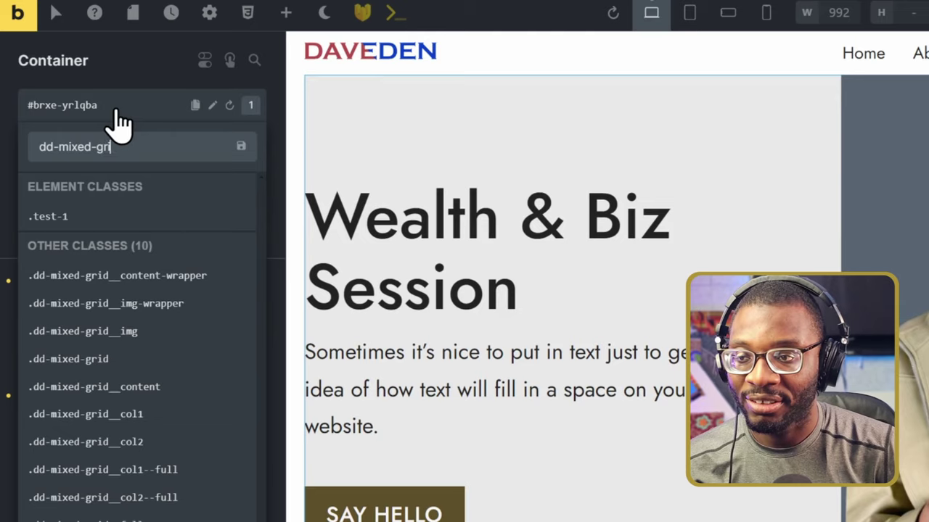
left_click(107, 359)
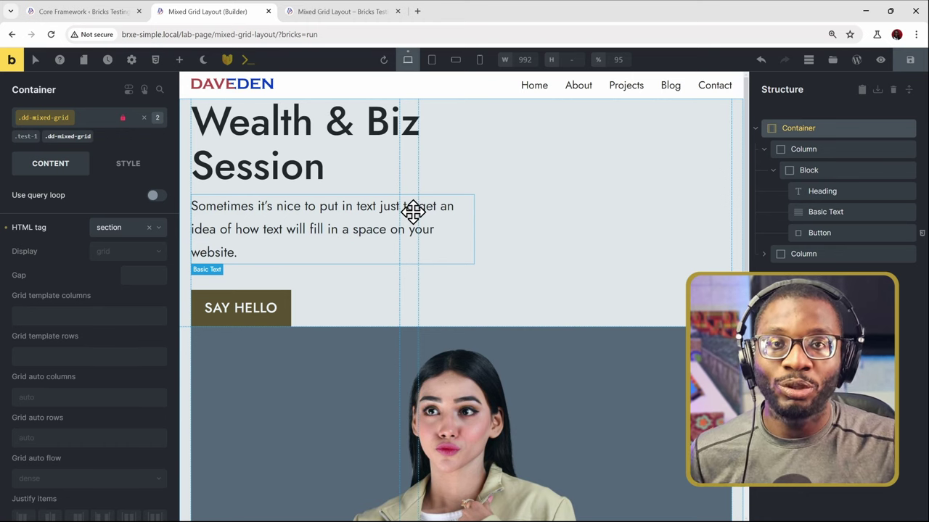
- Assign the dd-mixed-grid__col1 class to the first Column, which holds the heading, text and button
left_click(832, 151)
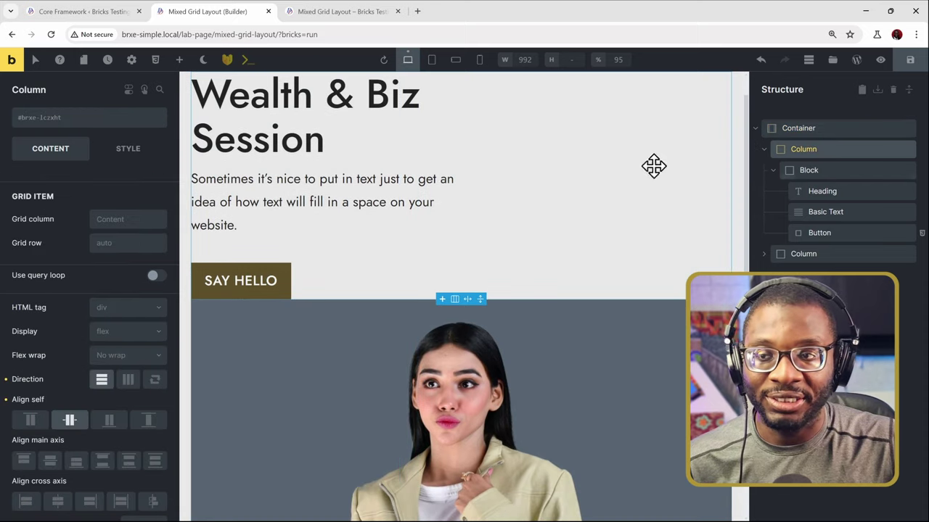
left_click(63, 119)
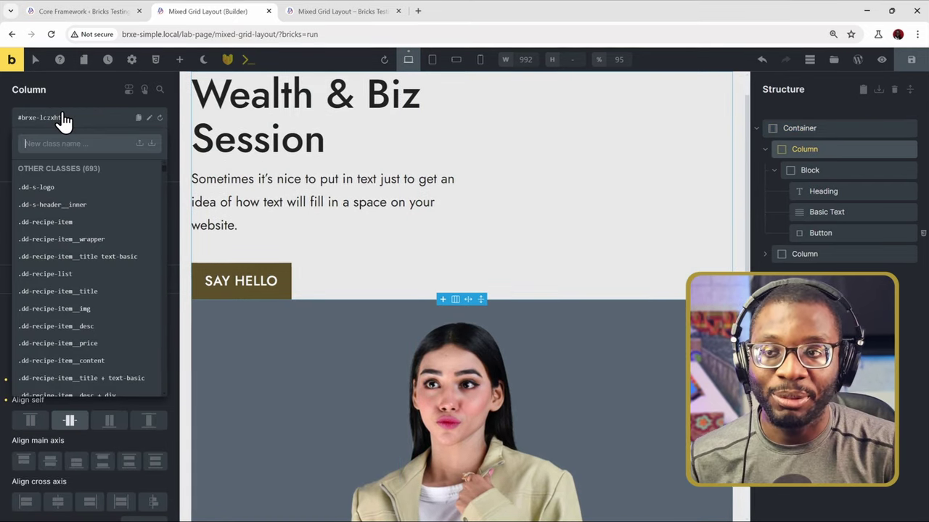
type("dd-mixed-grid__")
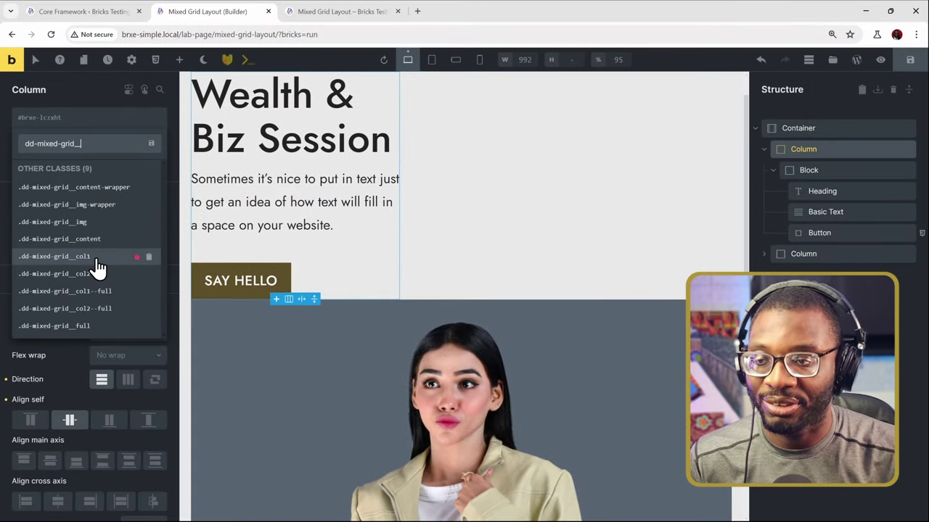
left_click(73, 257)
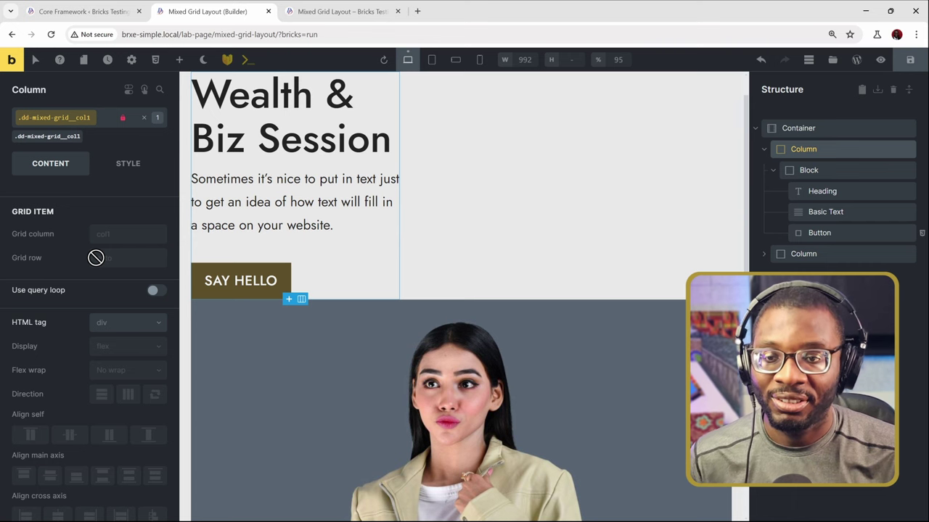
- Assign the dd-mixed-grid__col2--full class to the second Column, which holds the image
left_click(805, 253)
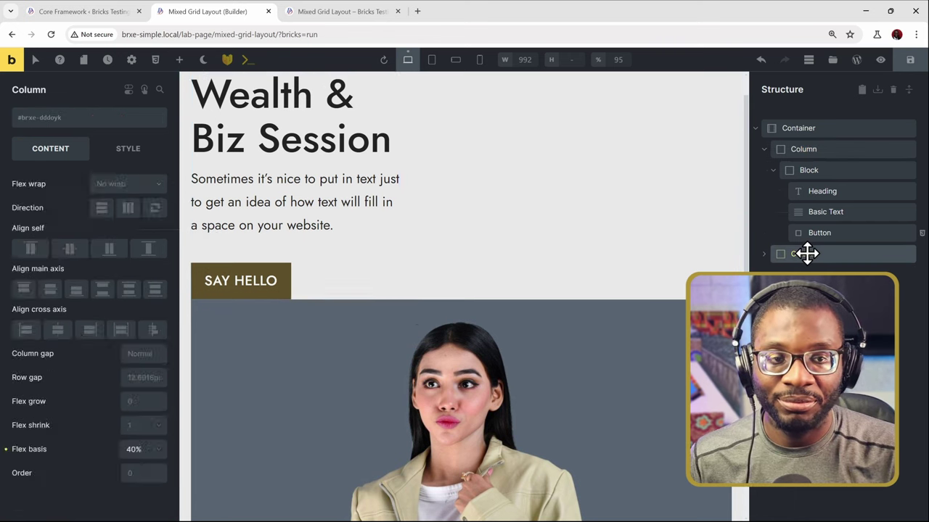
left_click(68, 121)
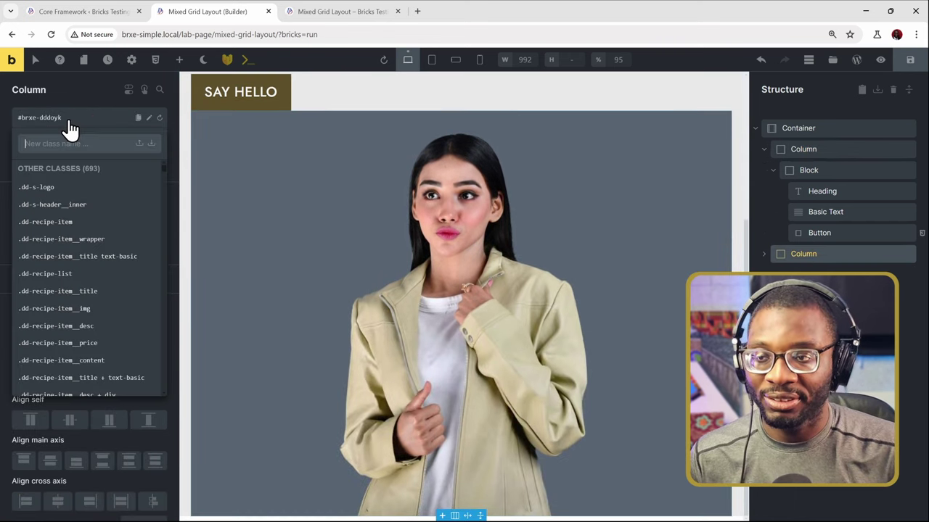
type("dd-mixed-gr")
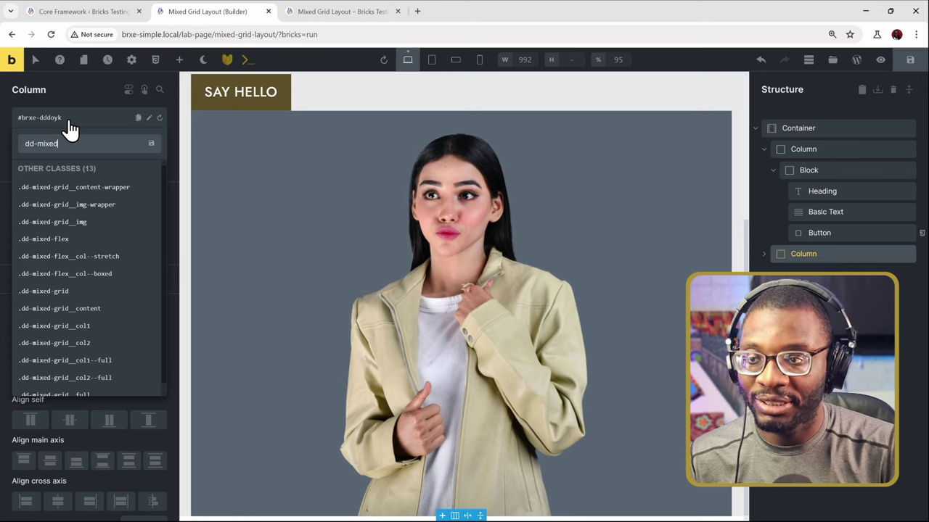
type("id__")
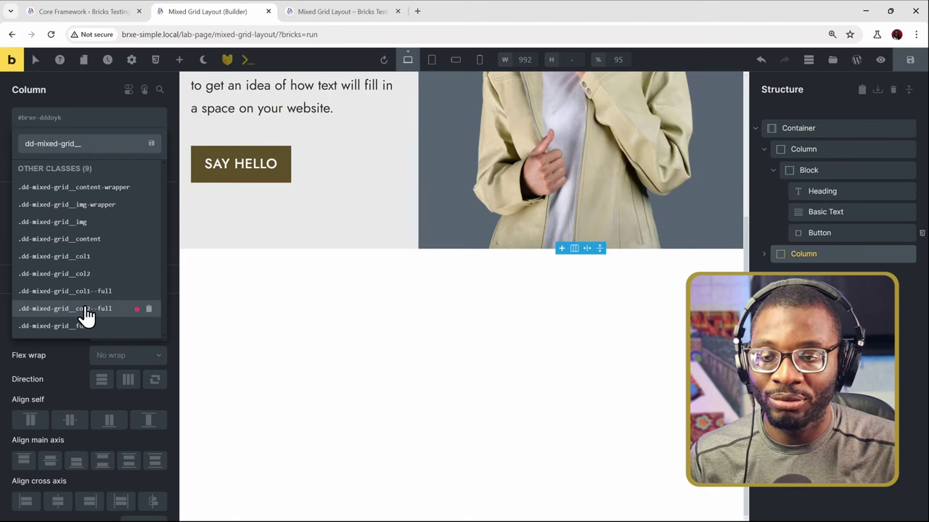
left_click(85, 310)
scroll(472, 377, "up", 3)
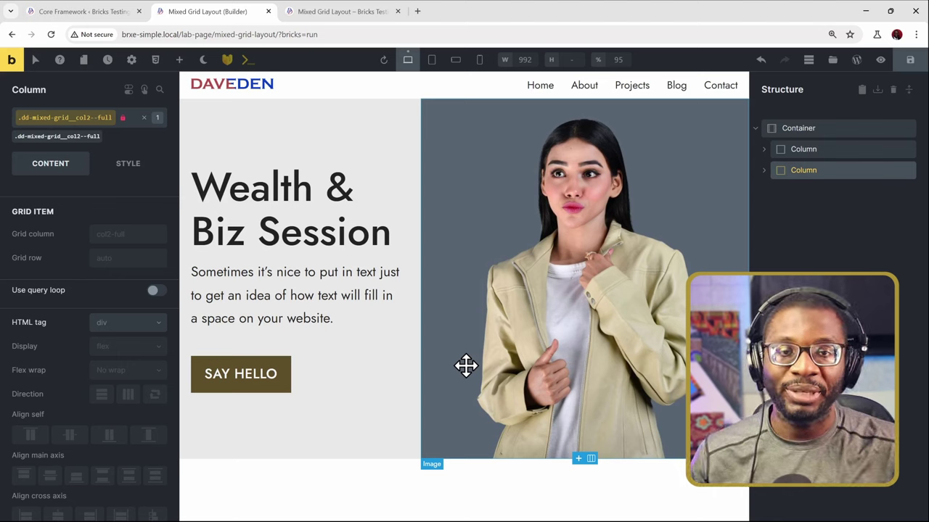
- Start an empty %root% rule in the custom CSS of the Container's .test-1 class
left_click(807, 127)
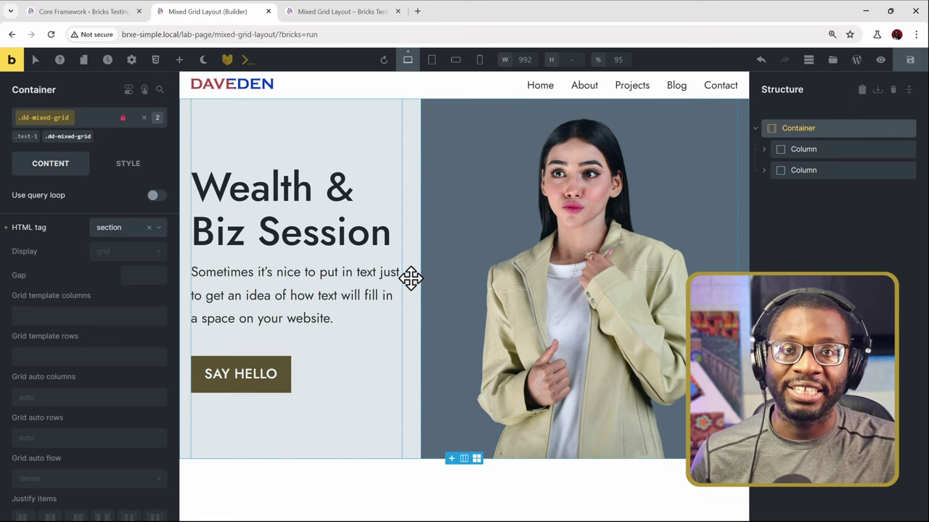
mouse_move(24, 143)
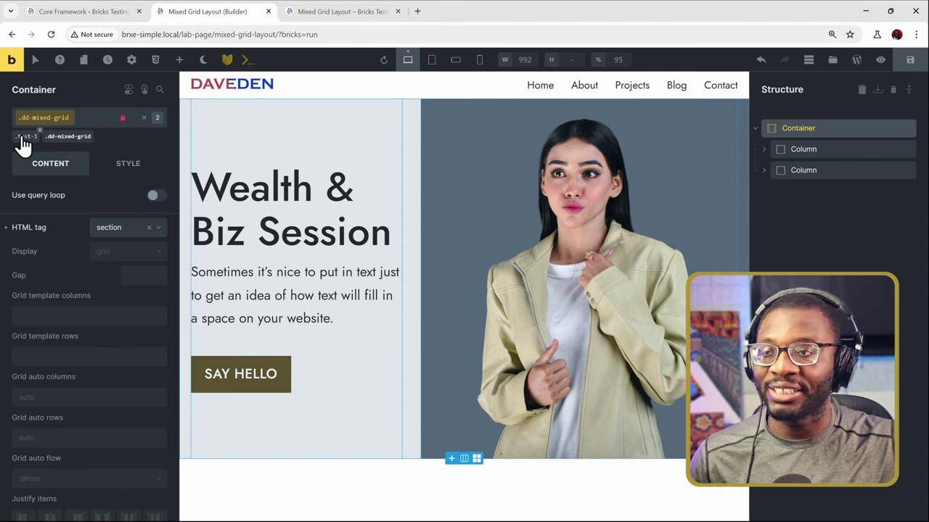
left_click(25, 138)
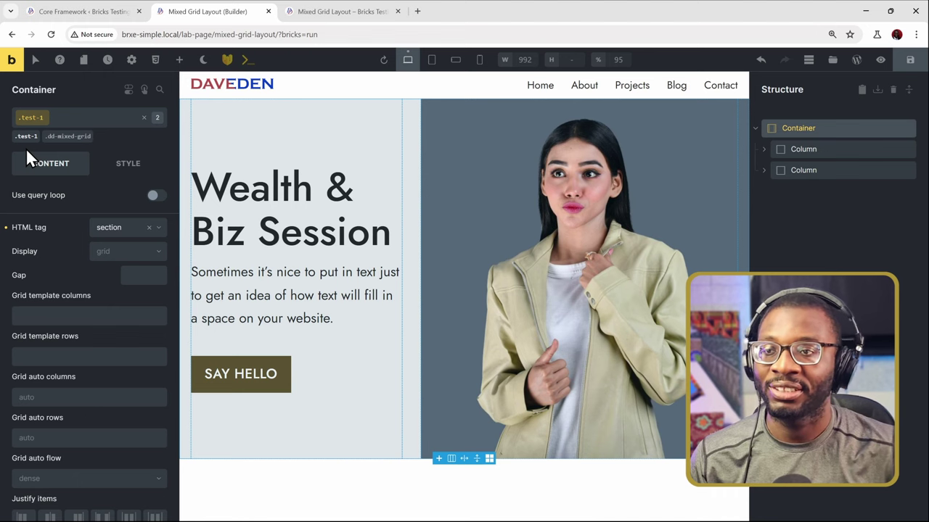
left_click(126, 167)
scroll(84, 291, "down", 5)
scroll(73, 309, "up", 2)
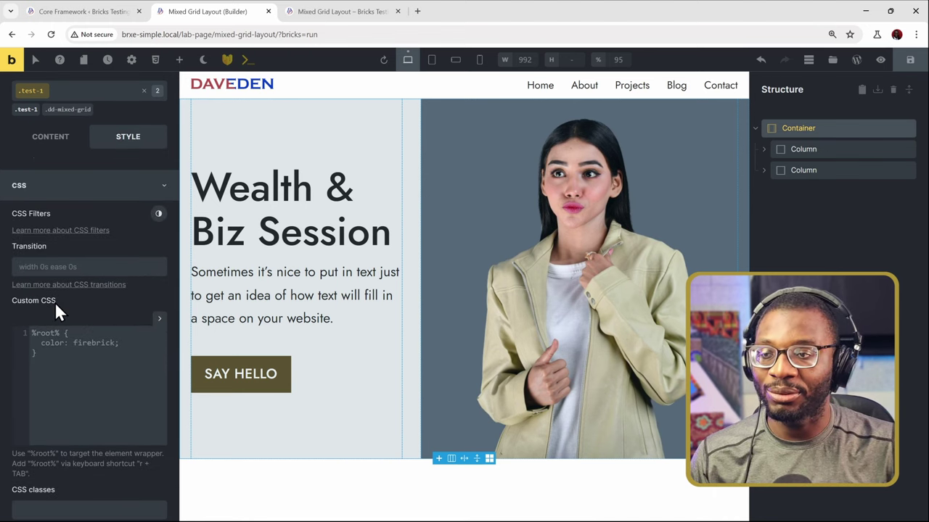
left_click(67, 362)
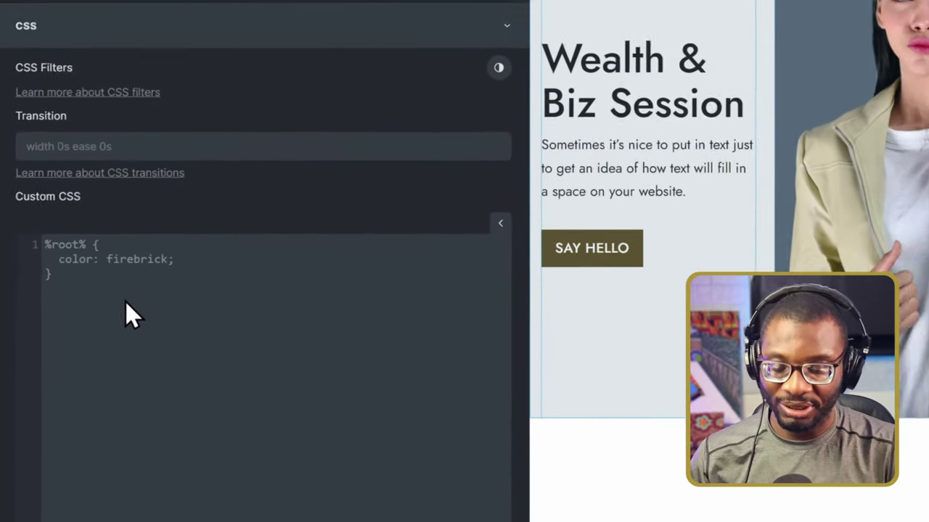
type("%root%")
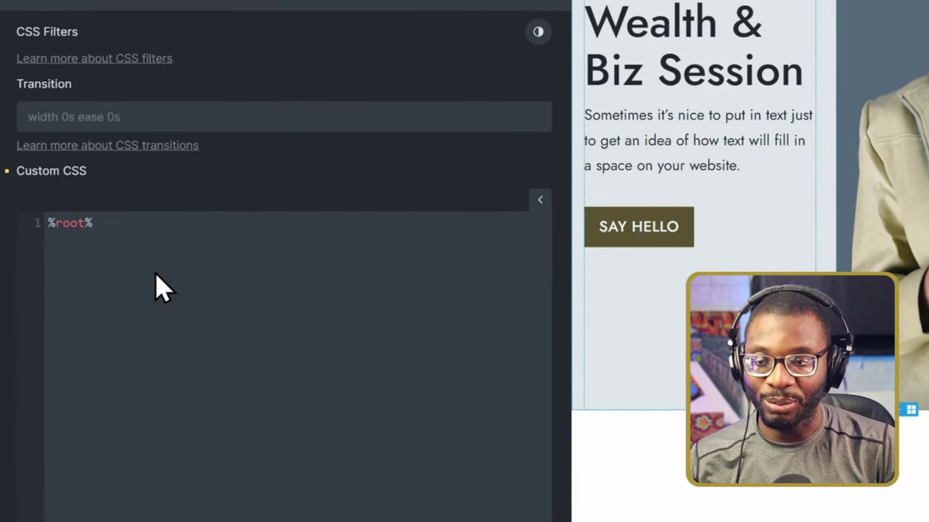
type("{")
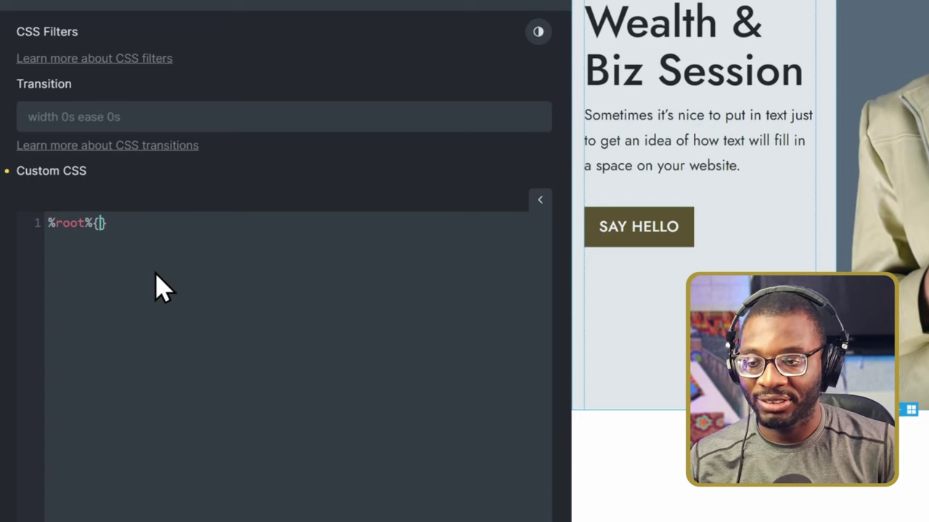
key("Return")
key("Return")
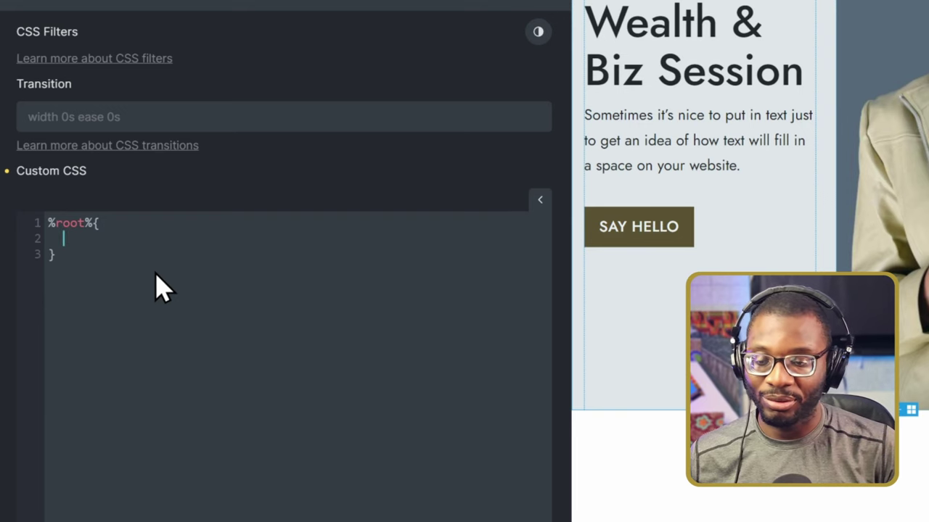
- Declare the variable --dd-content-max-width with a value of 1360px inside the %root% rule
type("--")
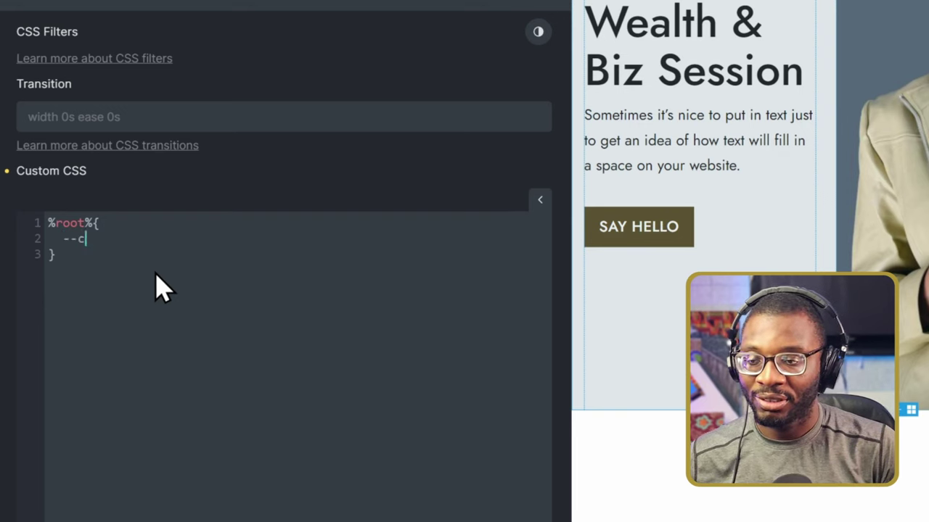
type("dd-co")
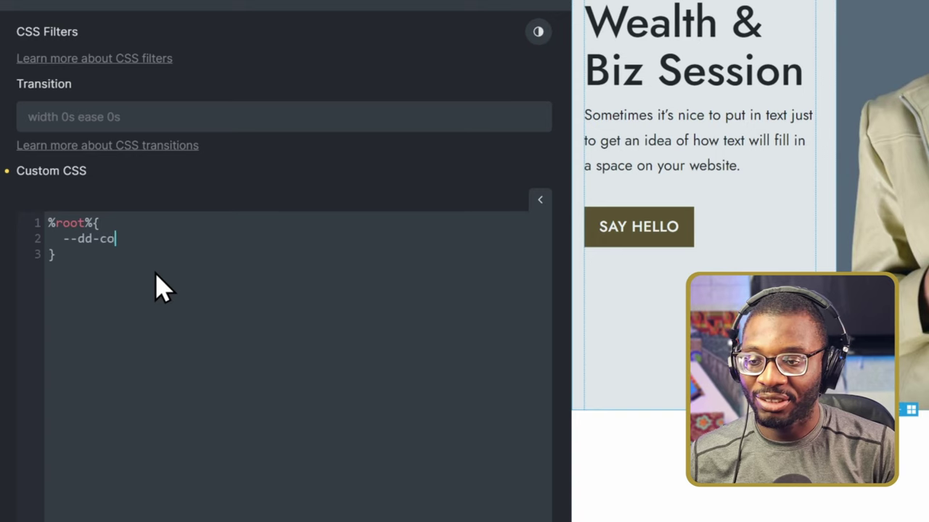
type("ntent-max")
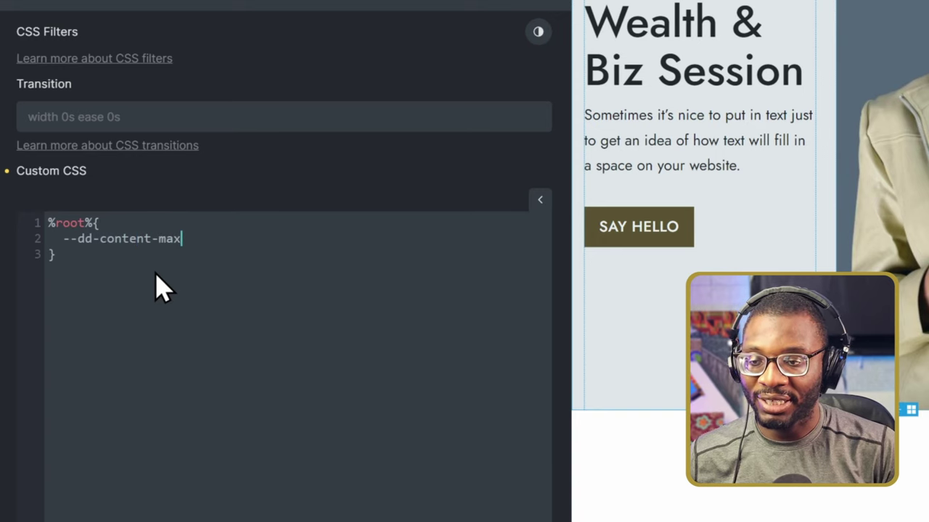
type("-width:")
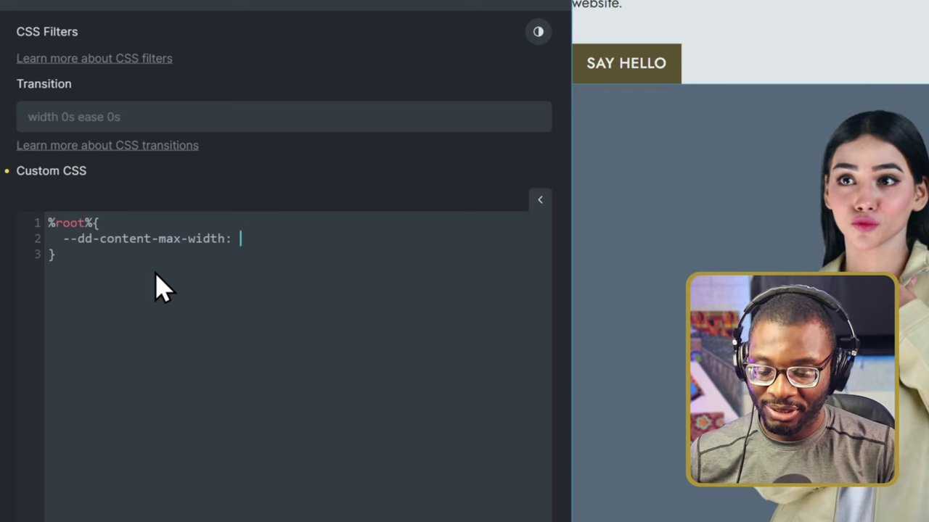
type(" 1360px;")
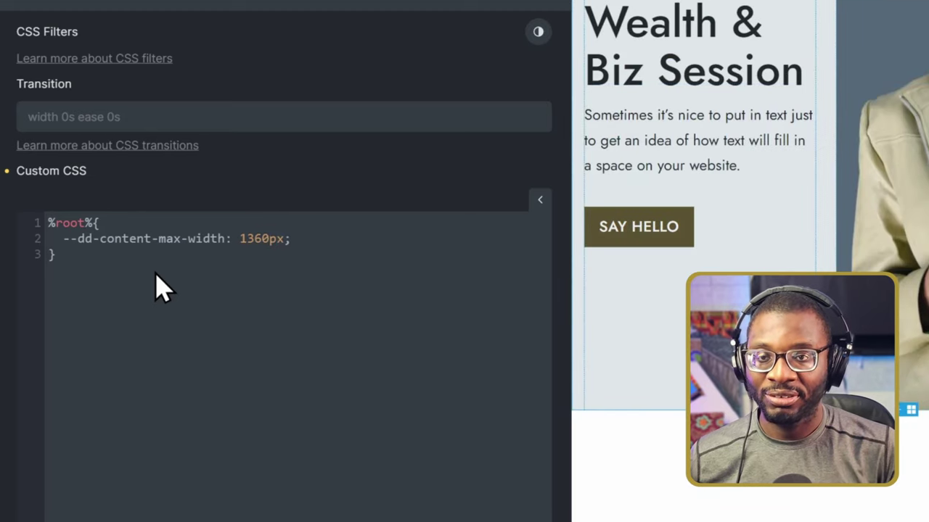
- Add the variable --dd-gap with a value of 0px on a new line below the content max-width
key("Return")
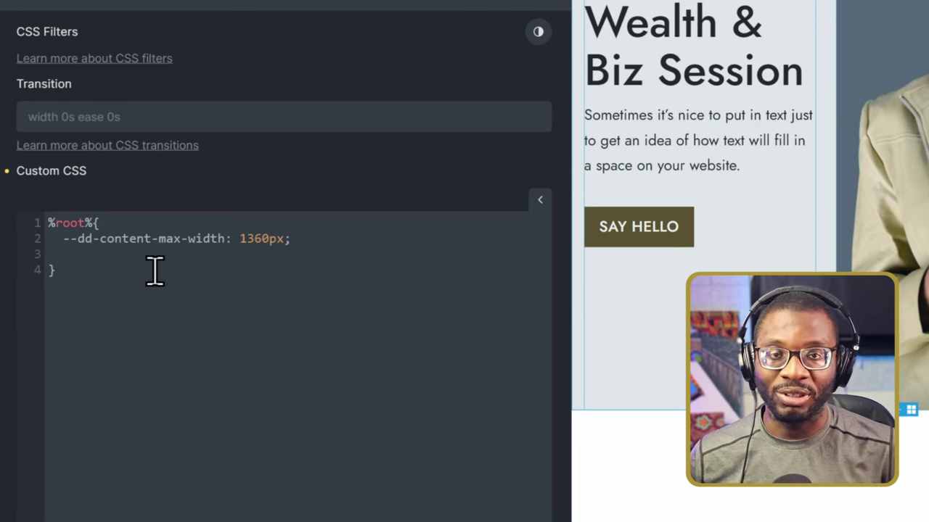
type("--")
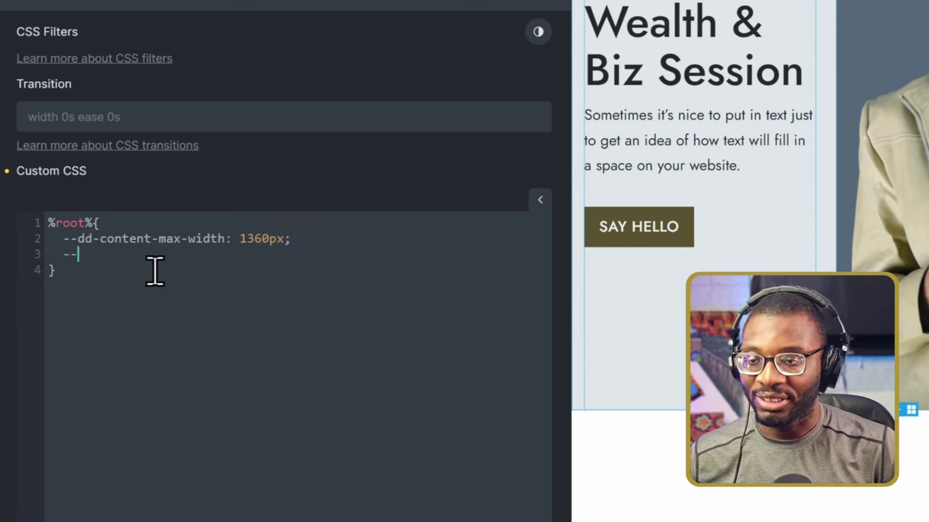
type("dd-gap: ")
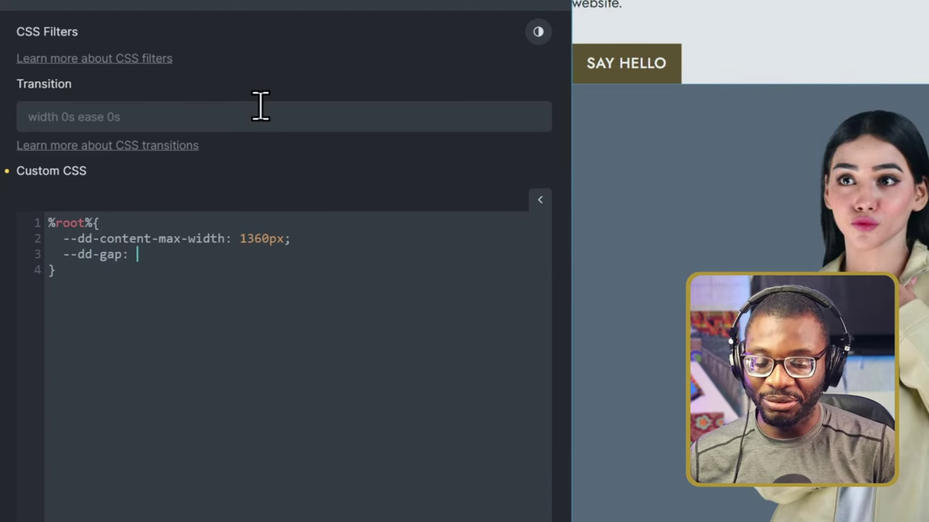
type("0;")
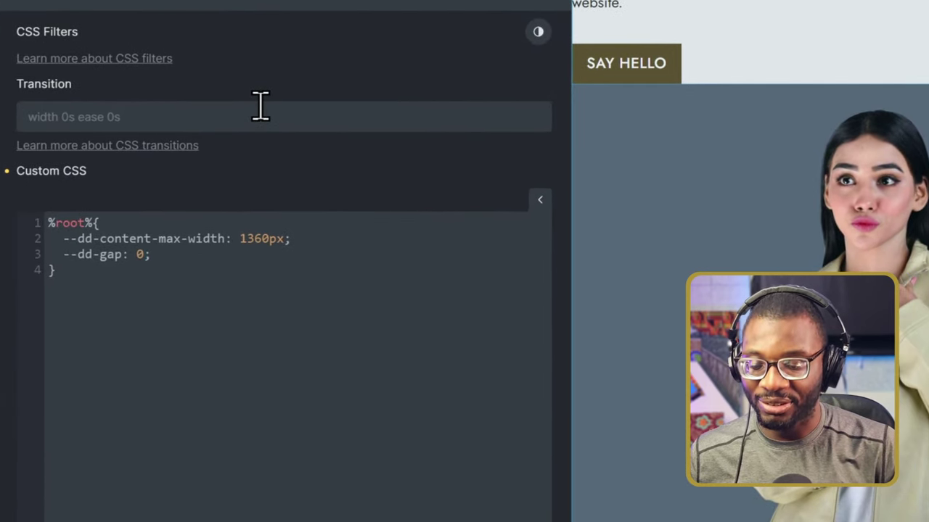
type("px")
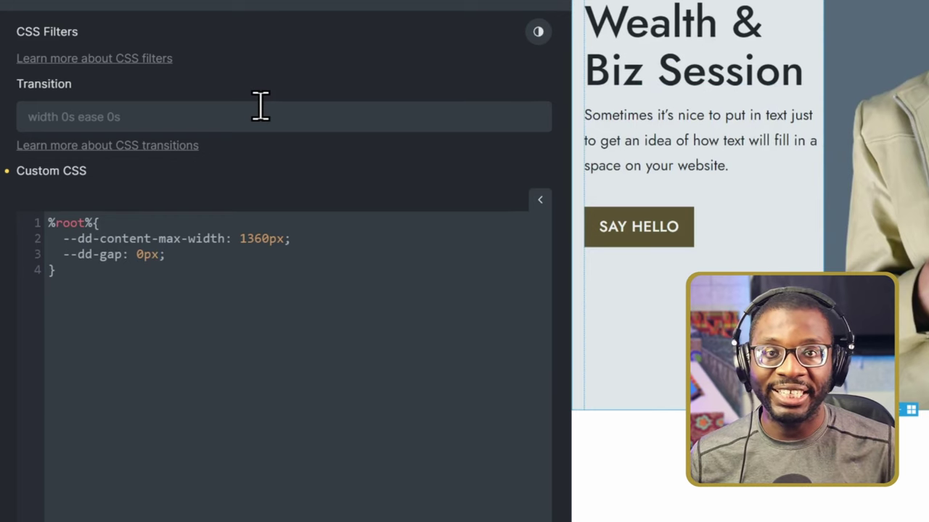
key("End")
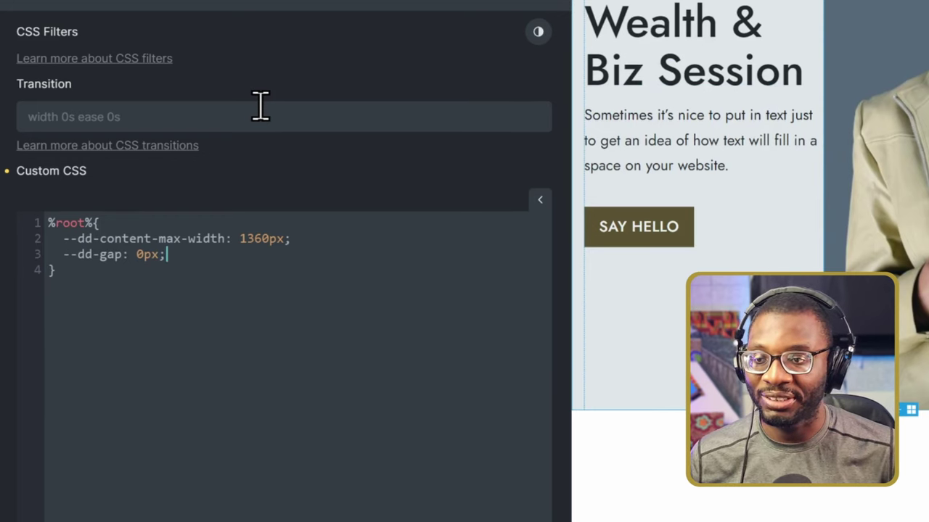
key("Return")
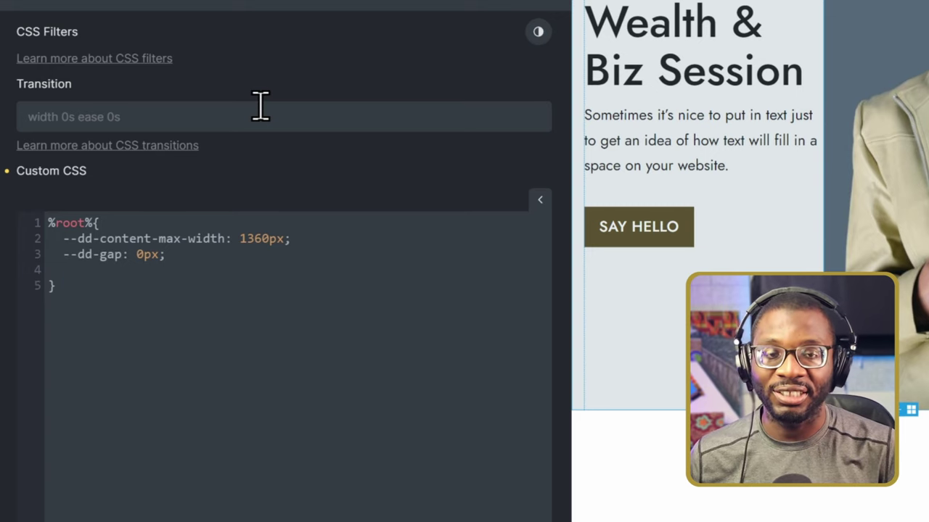
- Add the variable --dd-gutter with a value of var(--dd-con-gutter) below --dd-gap in the %root% rule
type("--dd-g")
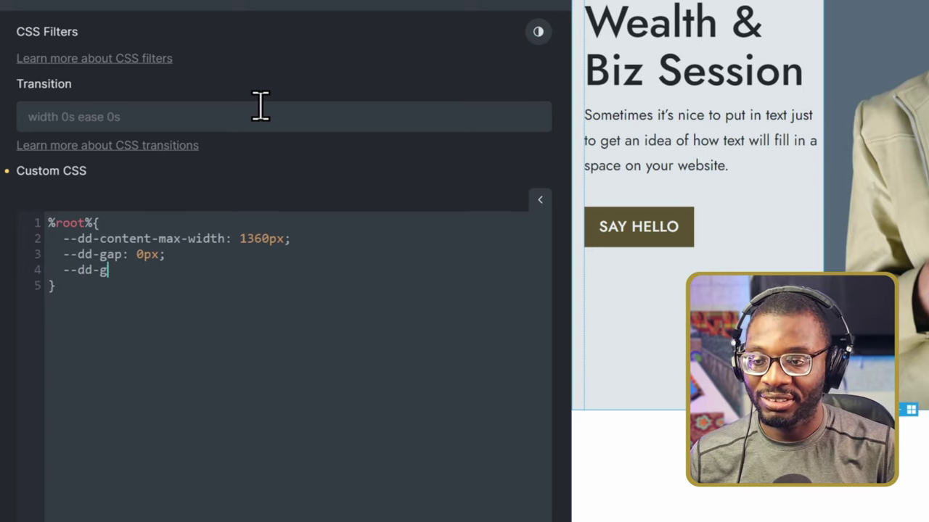
type("utter:")
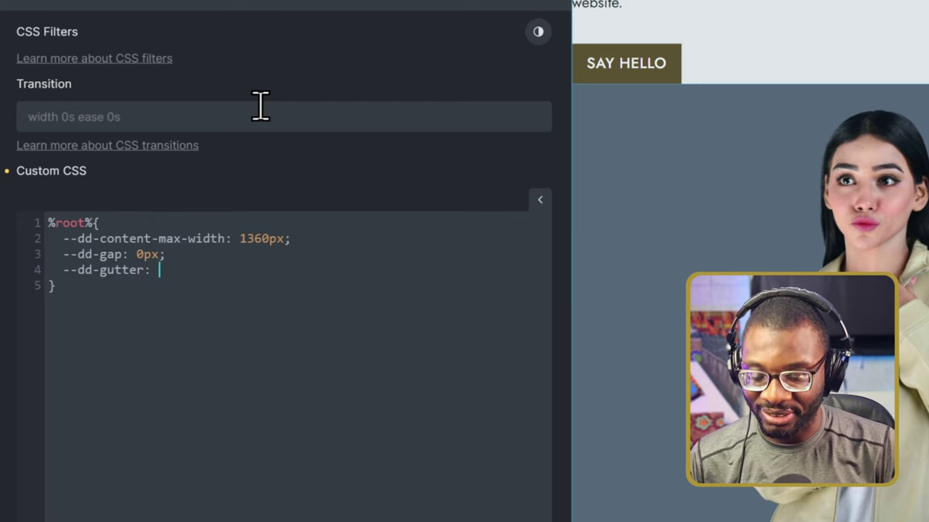
type("var(--dd-co")
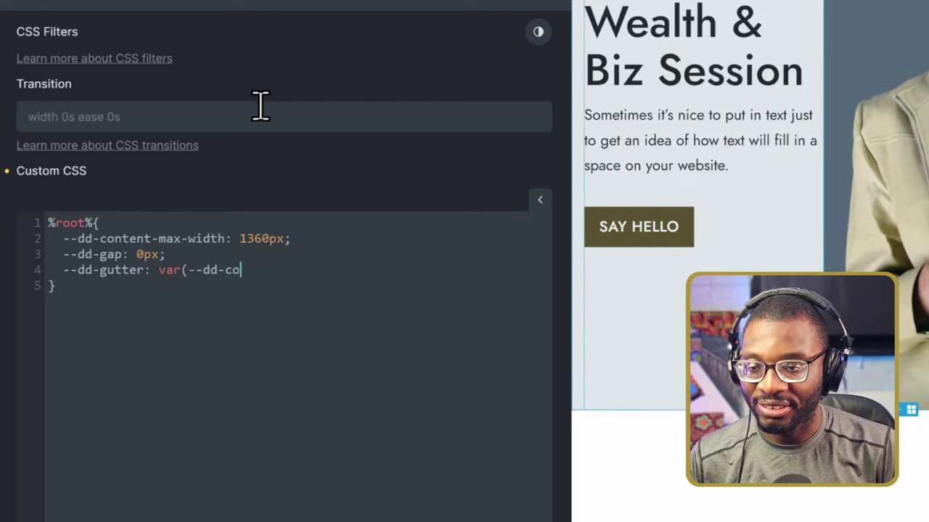
type("n-gutter")
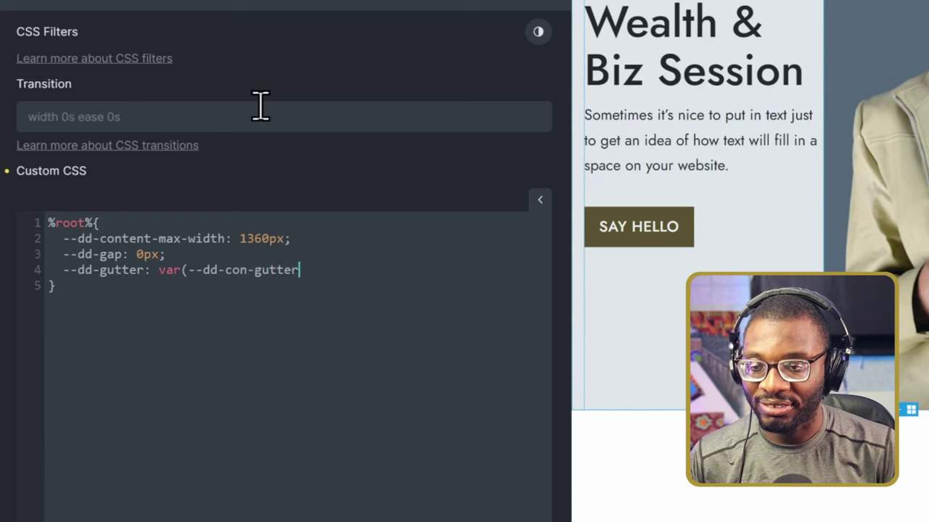
type(");")
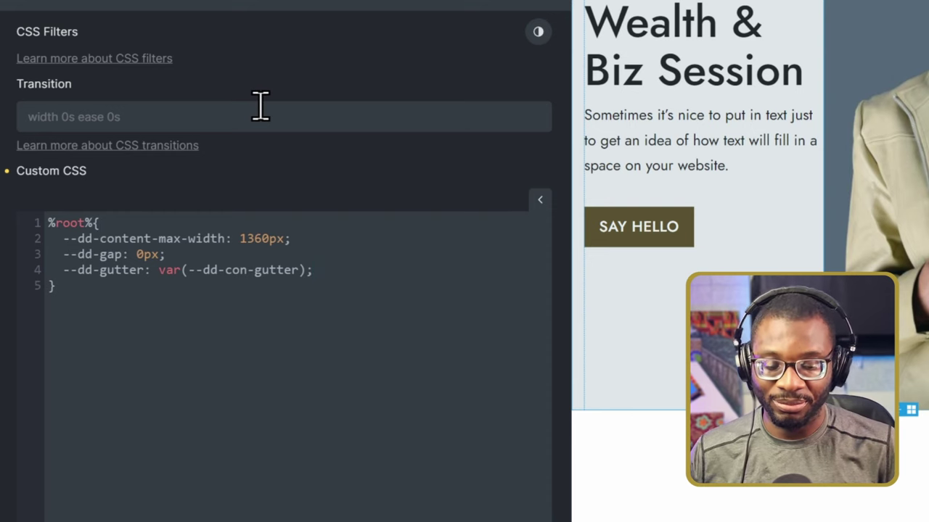
- Add the variable --dd-col1-pct with a value of 60 on a new line below --dd-gutter
key("Return")
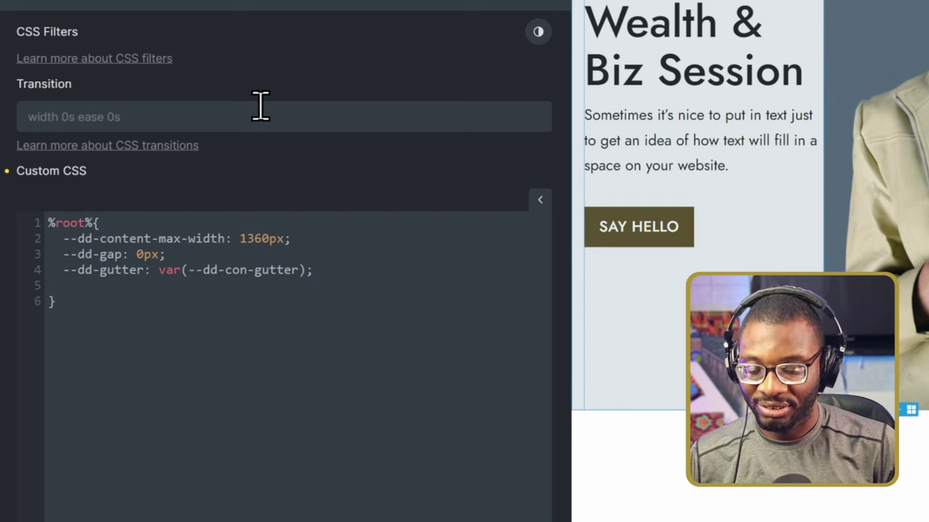
type("--dd-co")
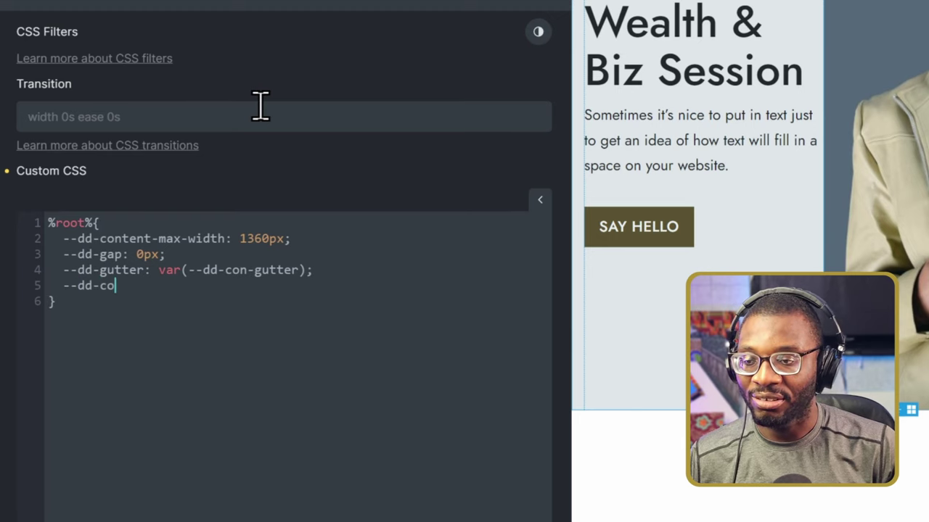
type("l1-pct: ")
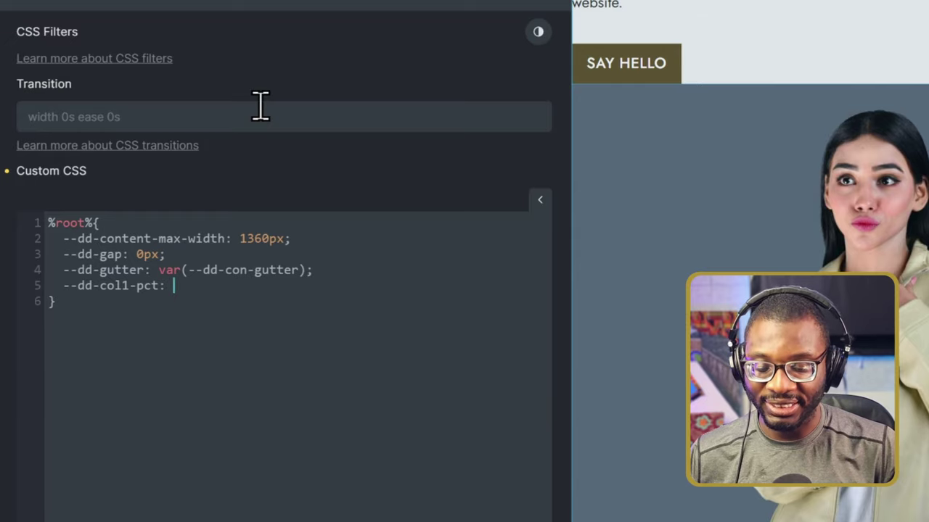
type("60;")
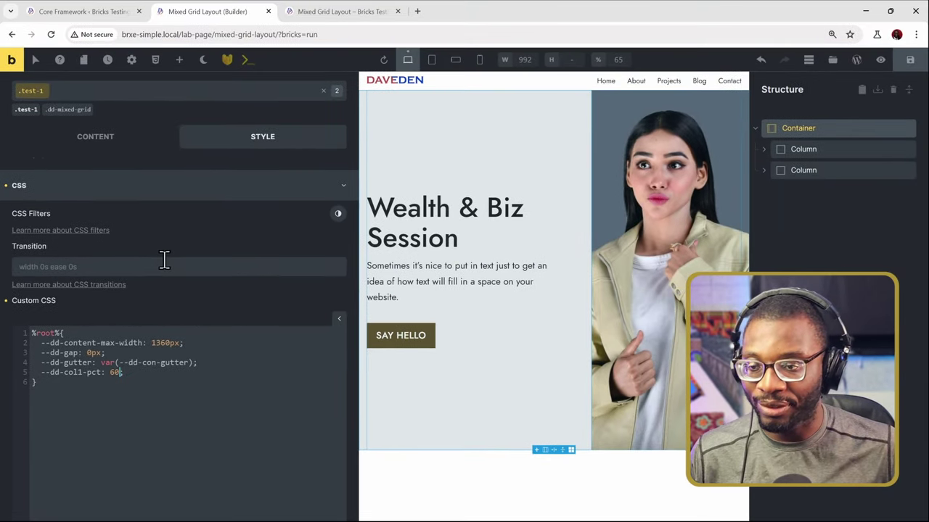
- Try values of 50 and 40 for --dd-col1-pct, then set it back to 60
key("Left")
key("Left")
key("BackSpace")
type("5")
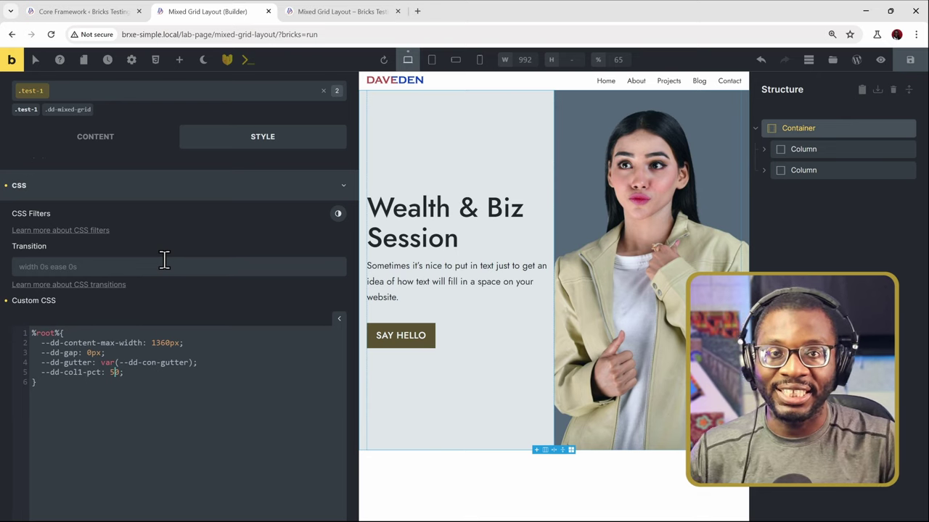
key("BackSpace")
type("4")
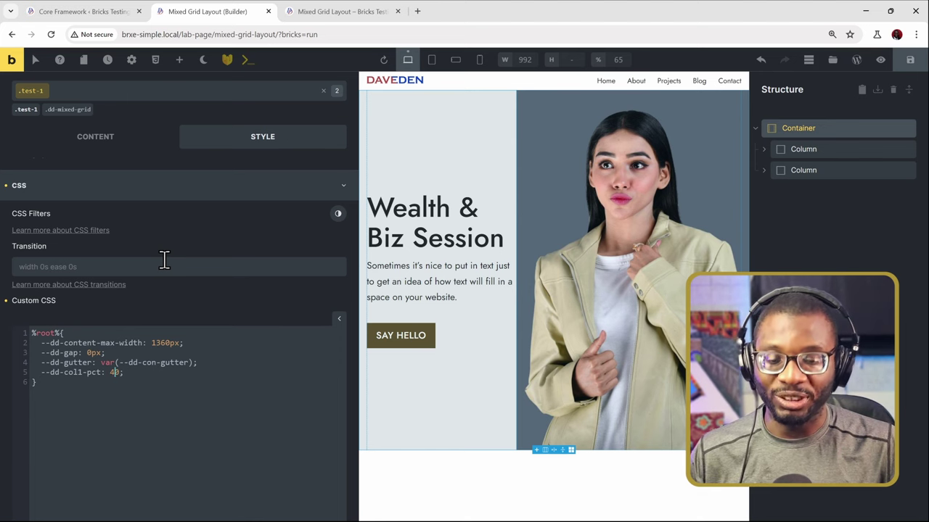
key("BackSpace")
type("6")
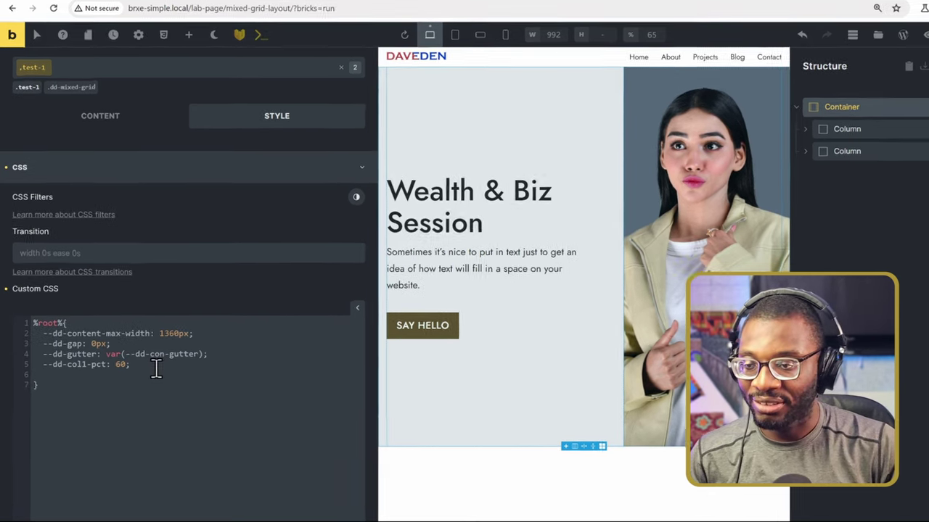
- Add a row-gap declaration of var(--dd-content-gap) at the end of the %root% rule and save the page
type("row")
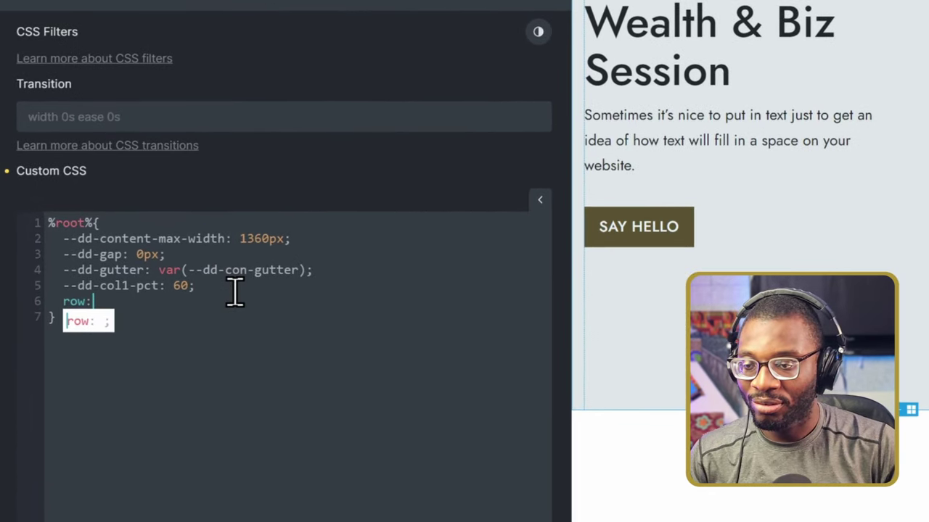
type("-gap:")
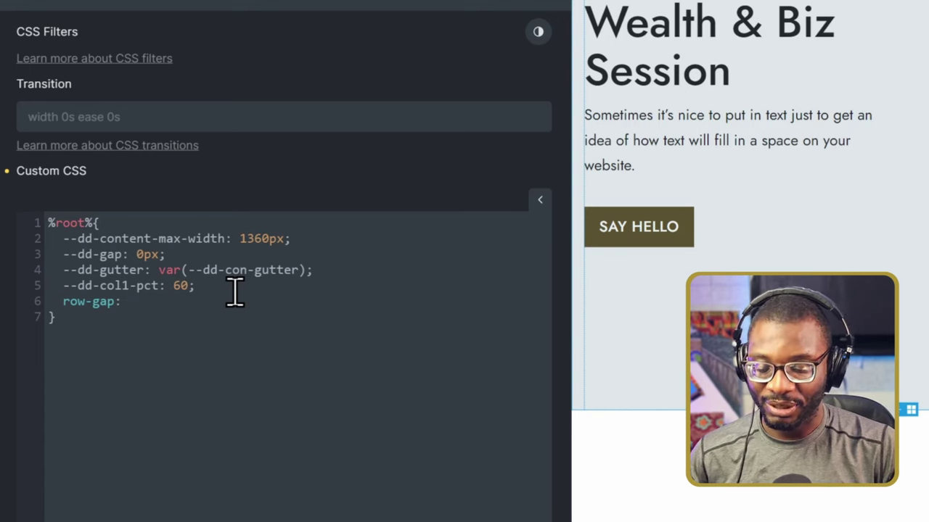
type("var(")
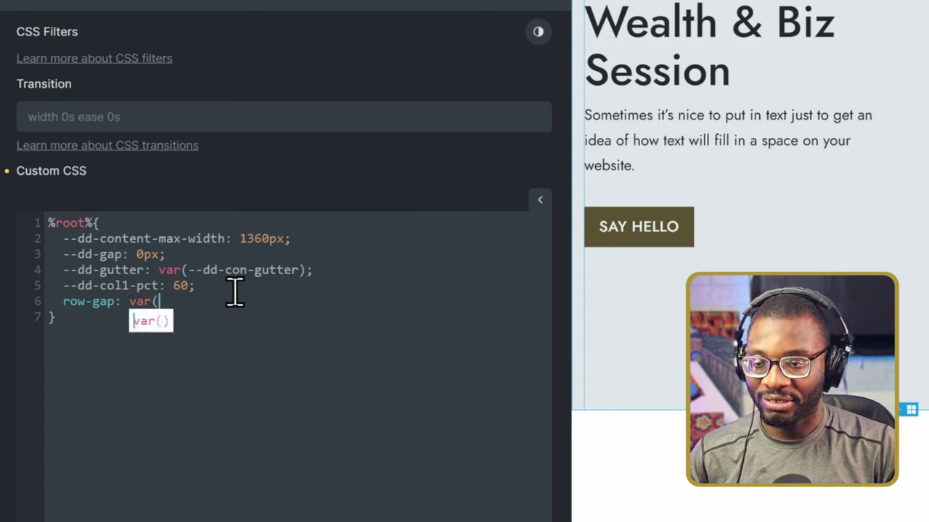
type("--dd-con")
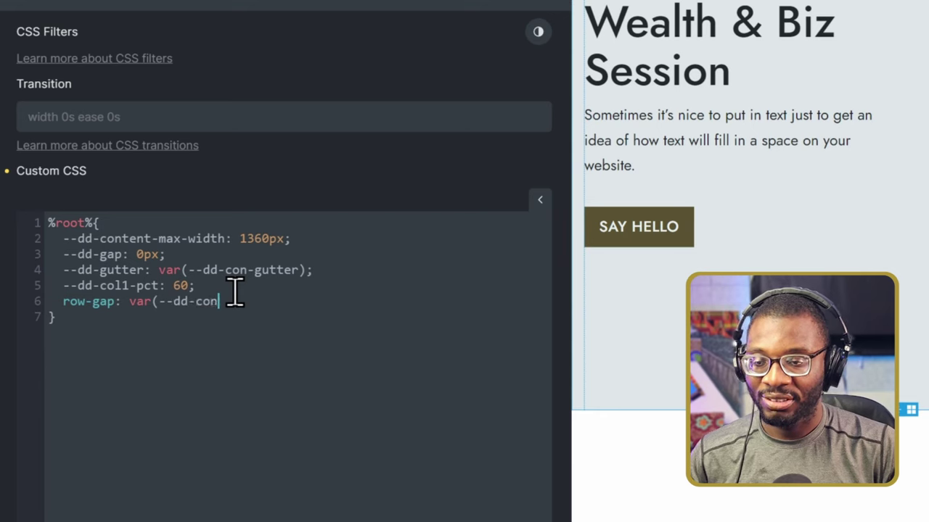
type("tent-gap)")
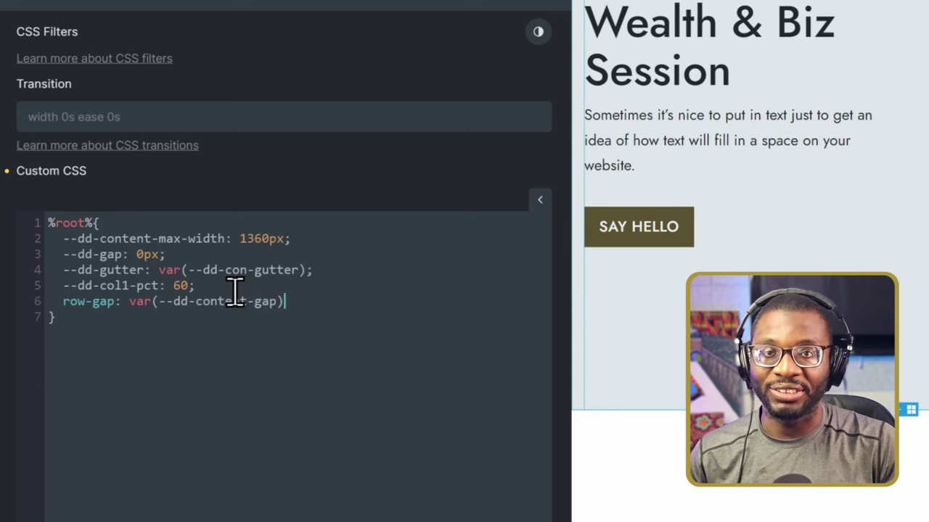
type(";")
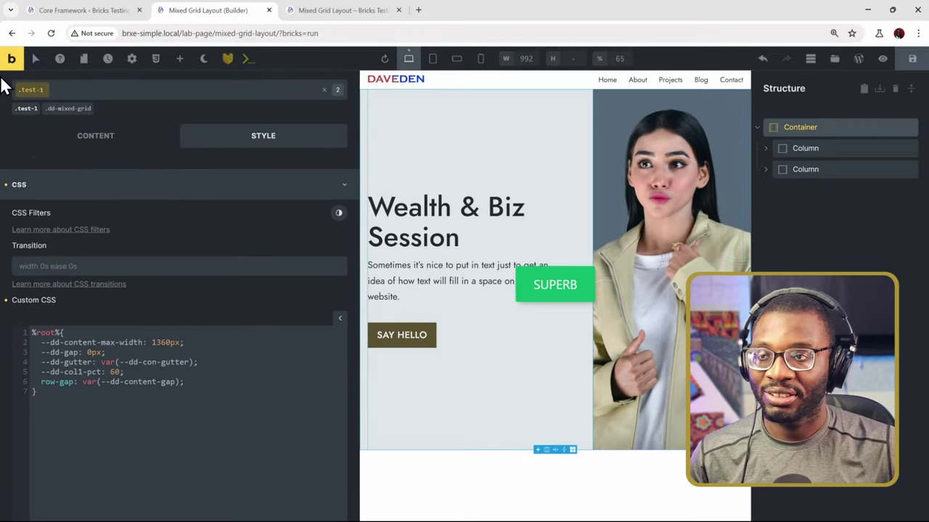
left_click(7, 61)
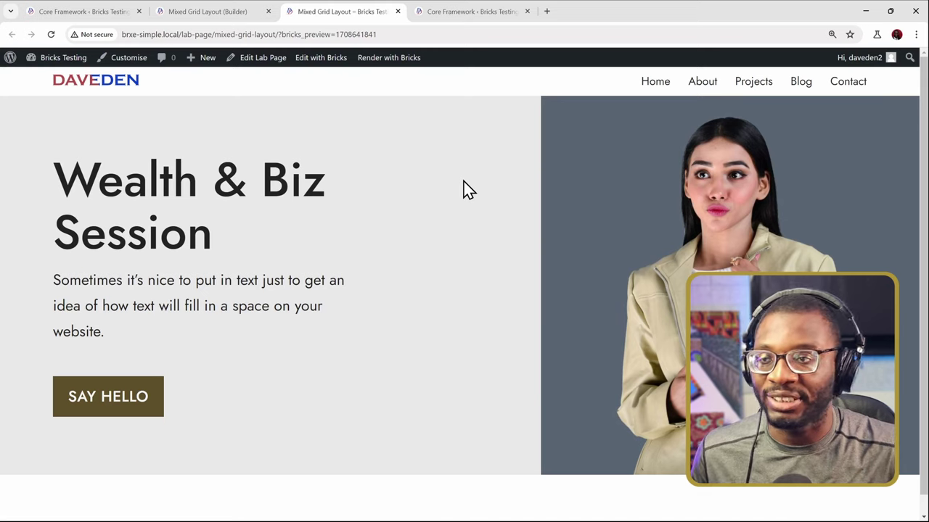
- Inspect the front-end page in responsive view, narrowing the viewport to 1114 px and 682 px to examine the hero layout
right_click(513, 169)
left_click(587, 401)
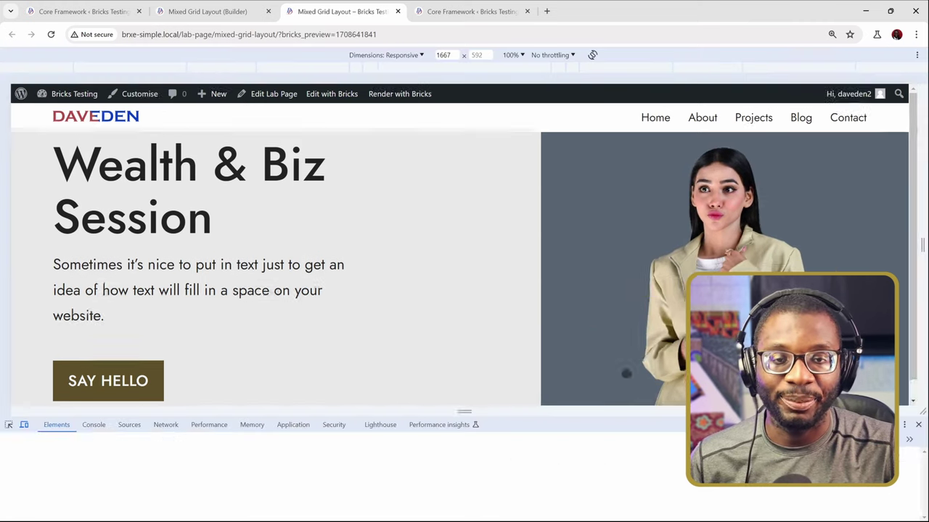
left_click_drag(917, 234, 772, 247)
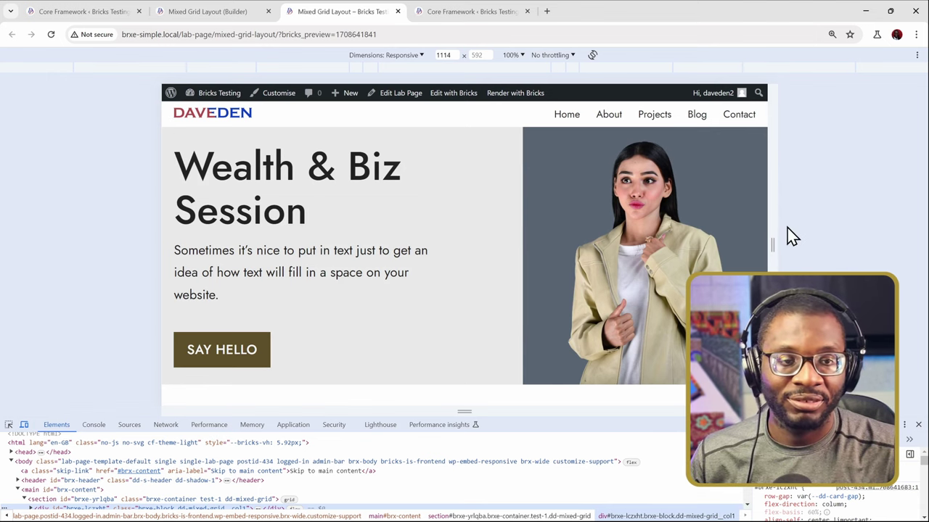
left_click_drag(773, 230, 656, 260)
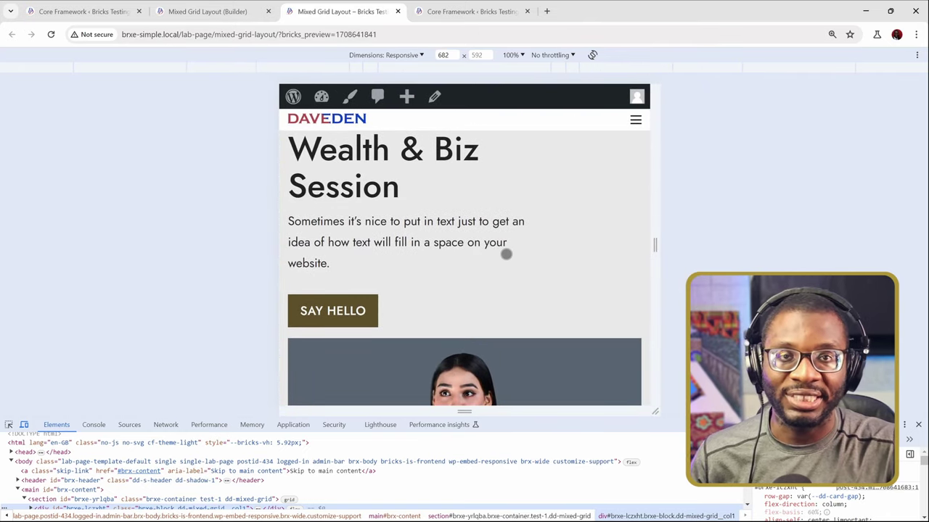
scroll(535, 283, "down", 1)
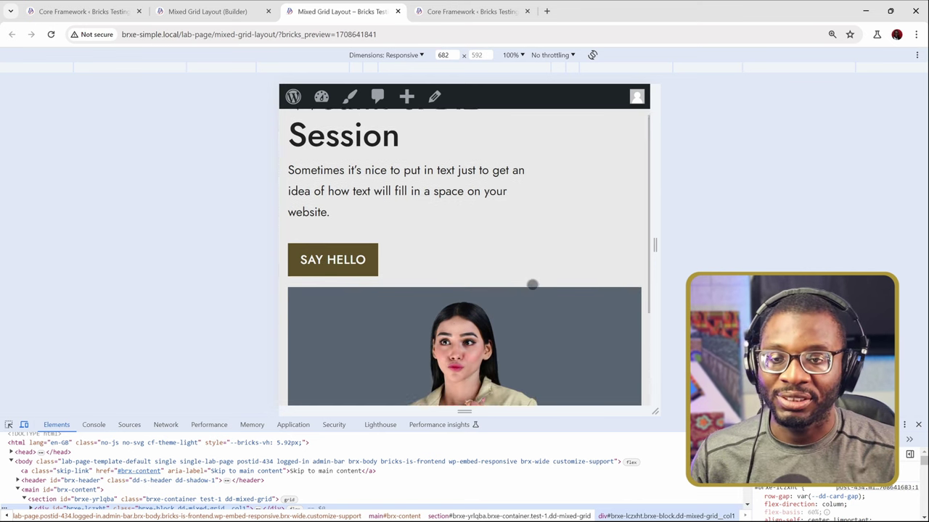
scroll(530, 284, "up", 1)
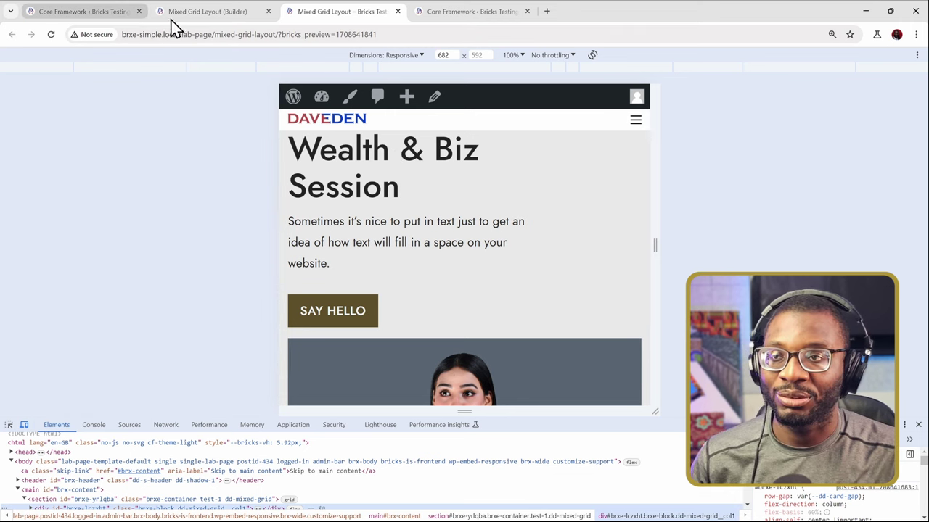
- Return to the builder, assign the dd-py-xl class to the first Column, which holds the text, and save the page
left_click(202, 12)
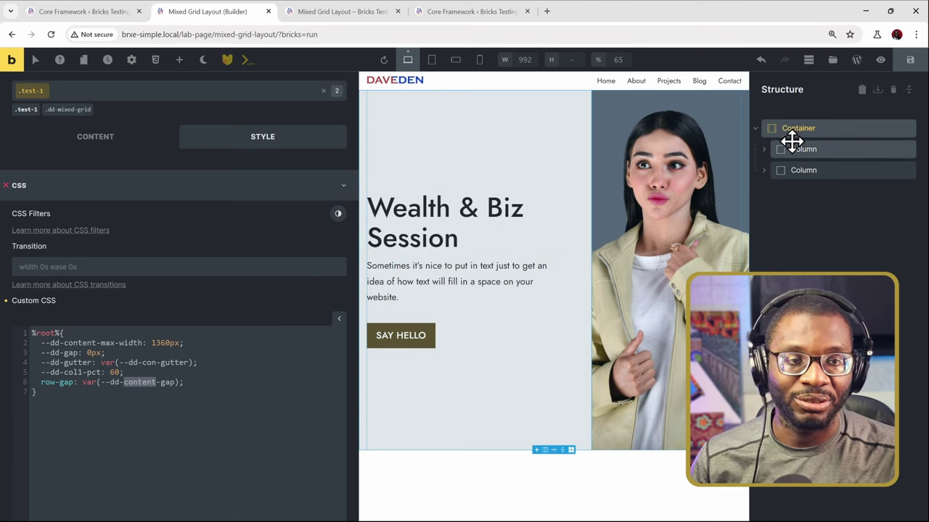
left_click(817, 149)
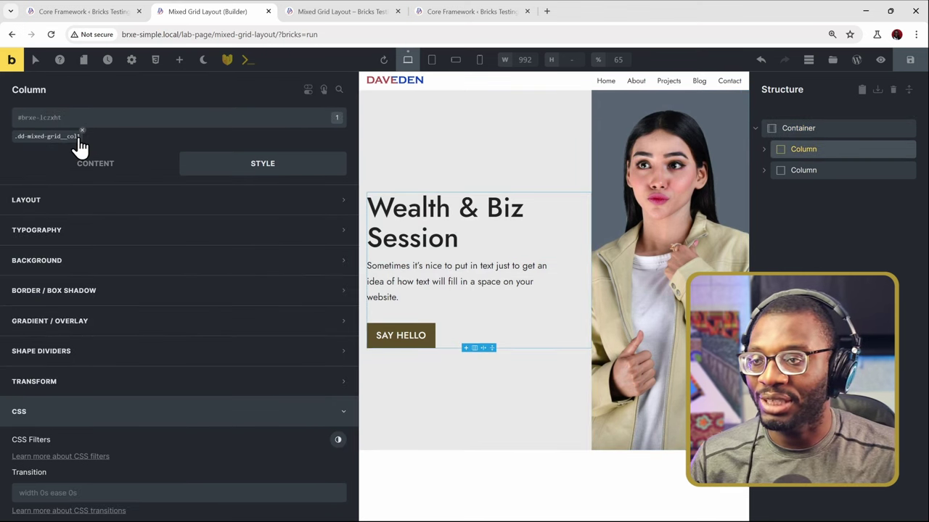
left_click(135, 125)
type("dd")
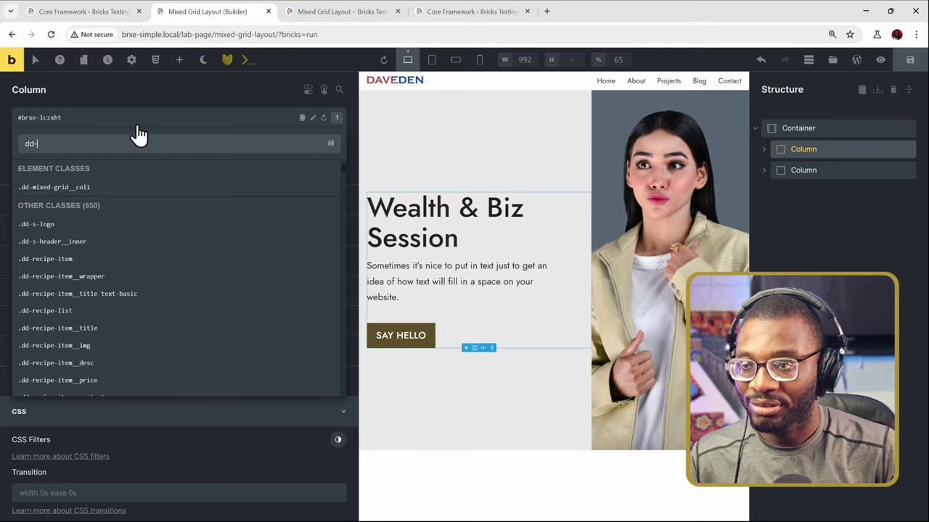
type("-py")
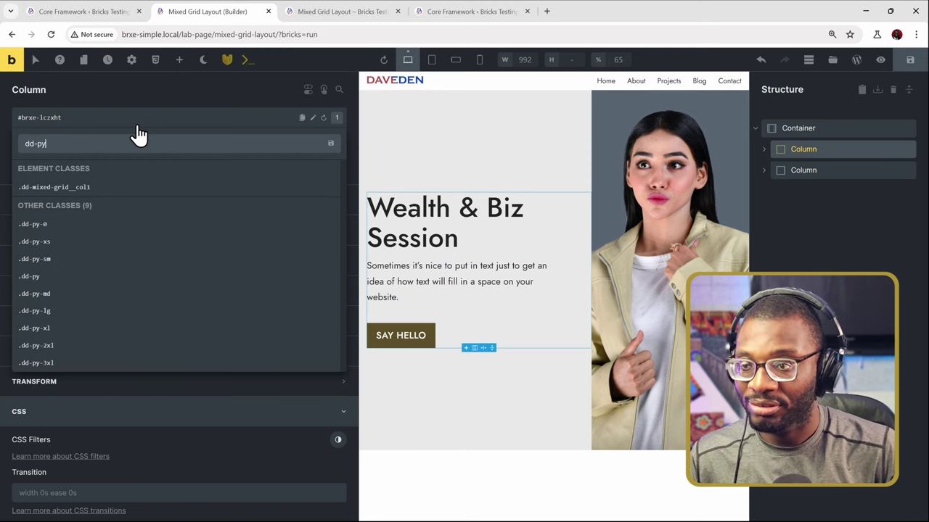
type("-xl")
key("Return")
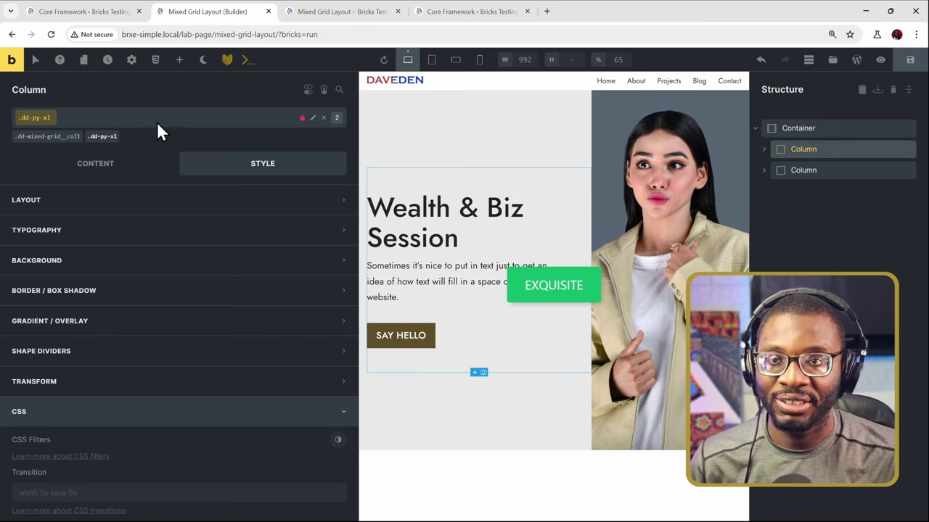
- Reload the front-end page and examine the hero's vertical padding, widening the viewport from mobile size to 1067 px
left_click(314, 13)
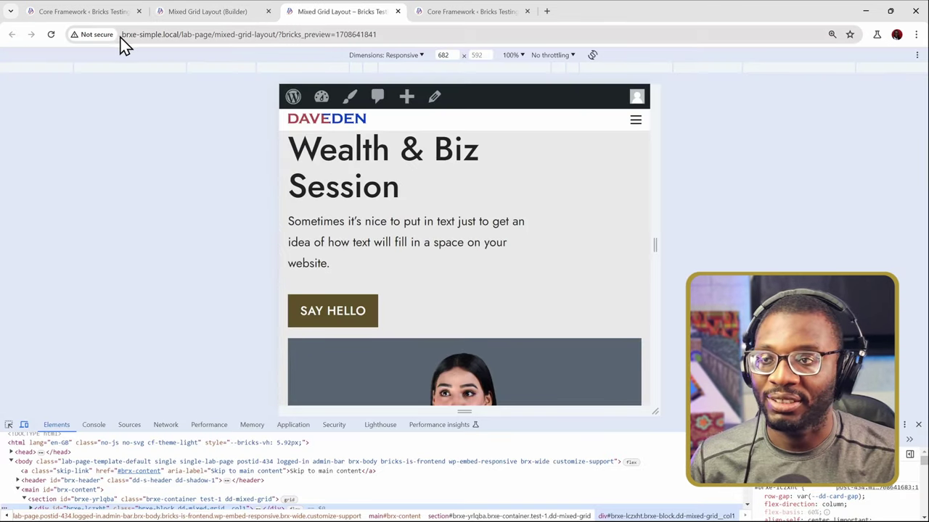
left_click(51, 35)
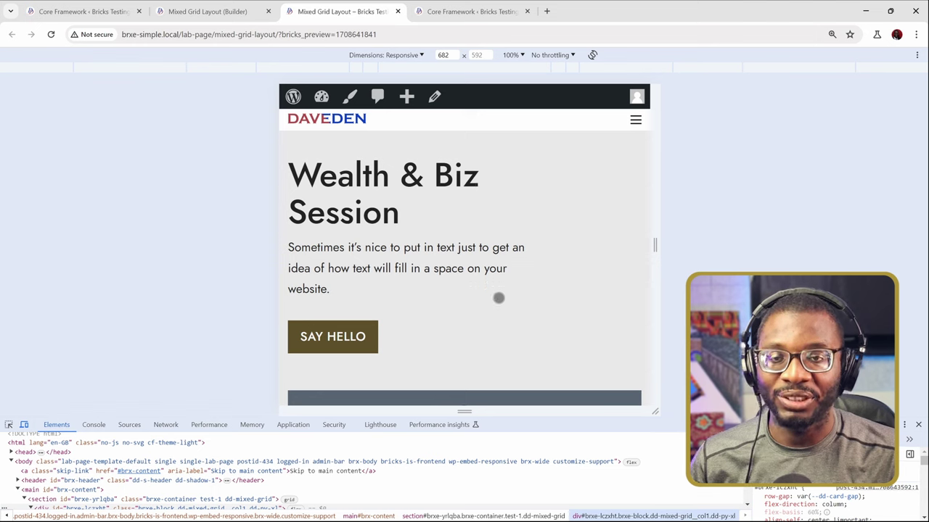
scroll(394, 329, "down", 3)
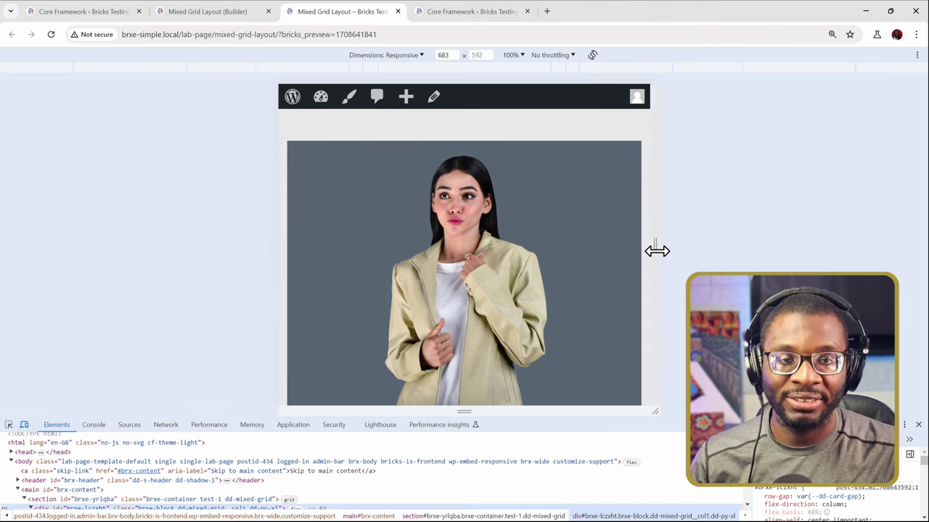
left_click_drag(656, 249, 761, 255)
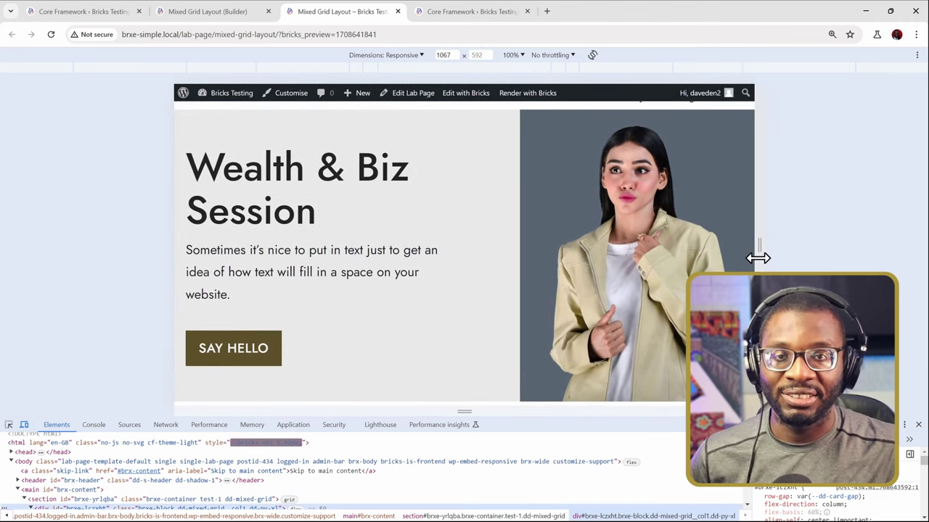